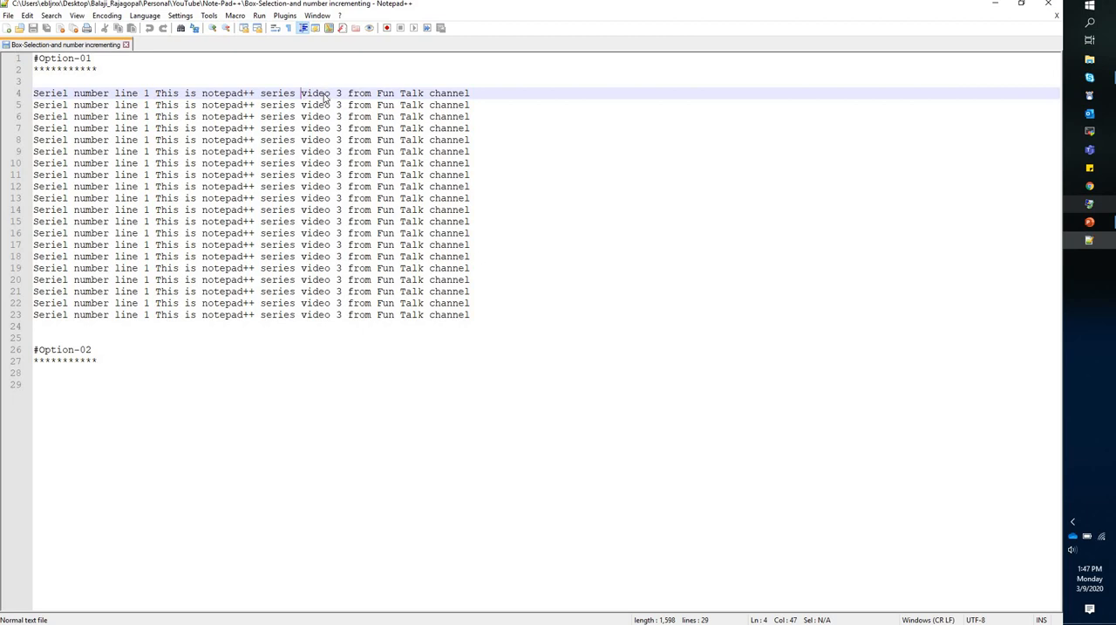
# Replace the word "video" with "test2" on line 9 and with "tes3" on line 13.
pyautogui.doubleClick(325, 94)
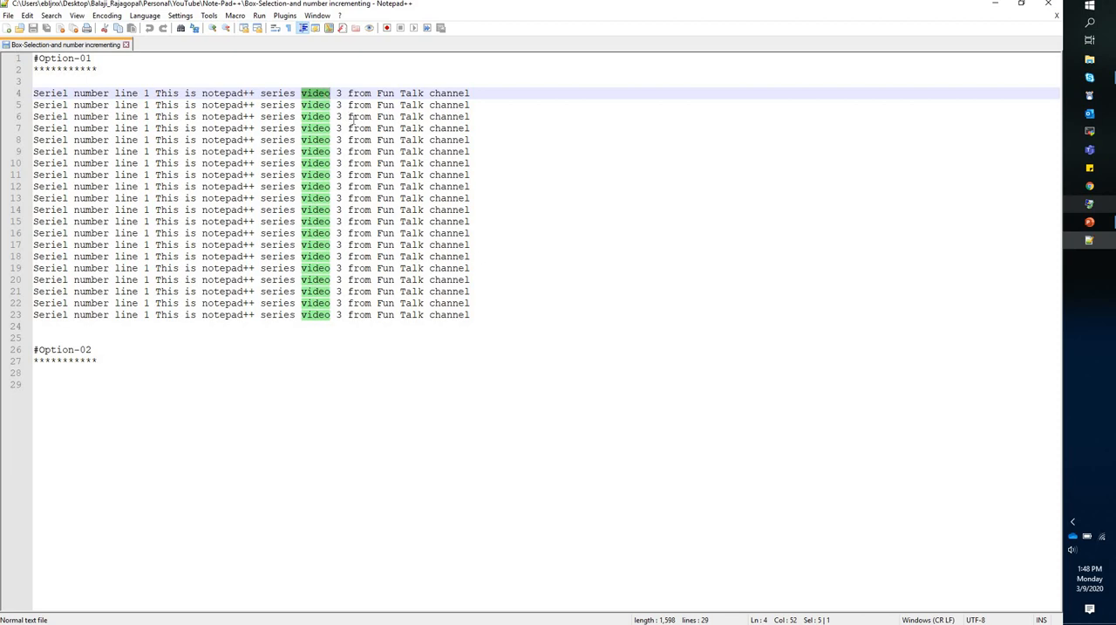
pyautogui.click(350, 116)
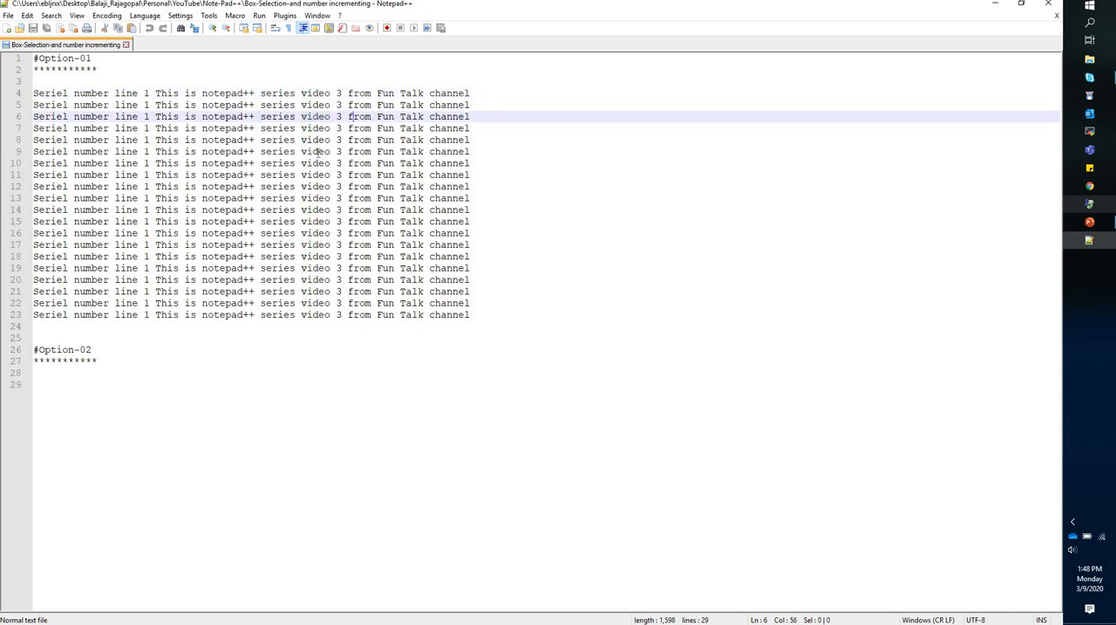
pyautogui.doubleClick(319, 154)
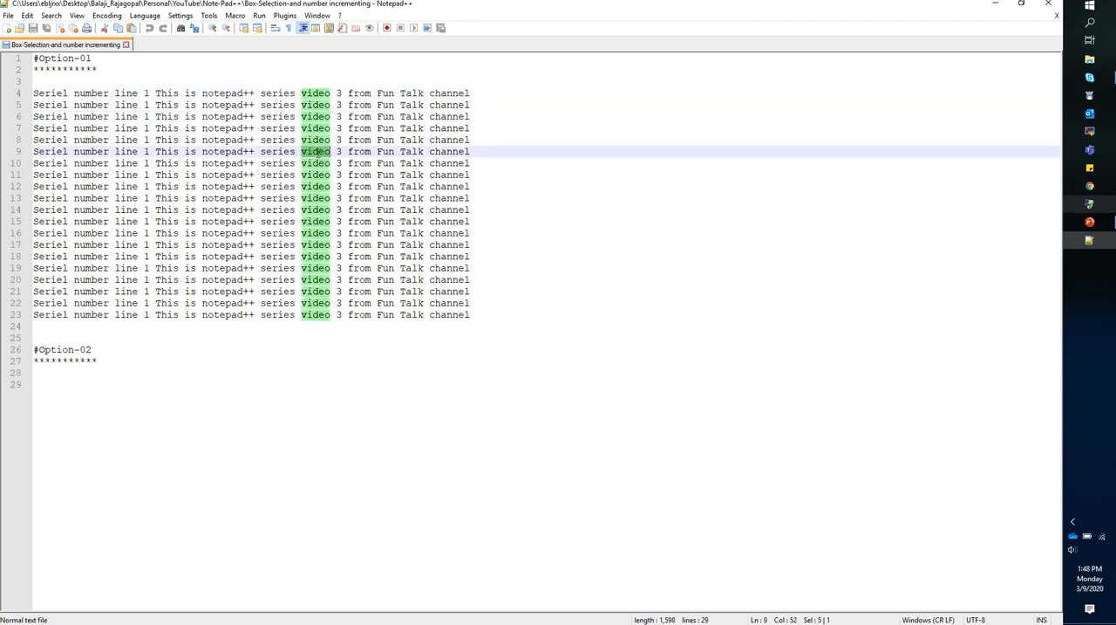
pyautogui.write('test2')
pyautogui.doubleClick(316, 198)
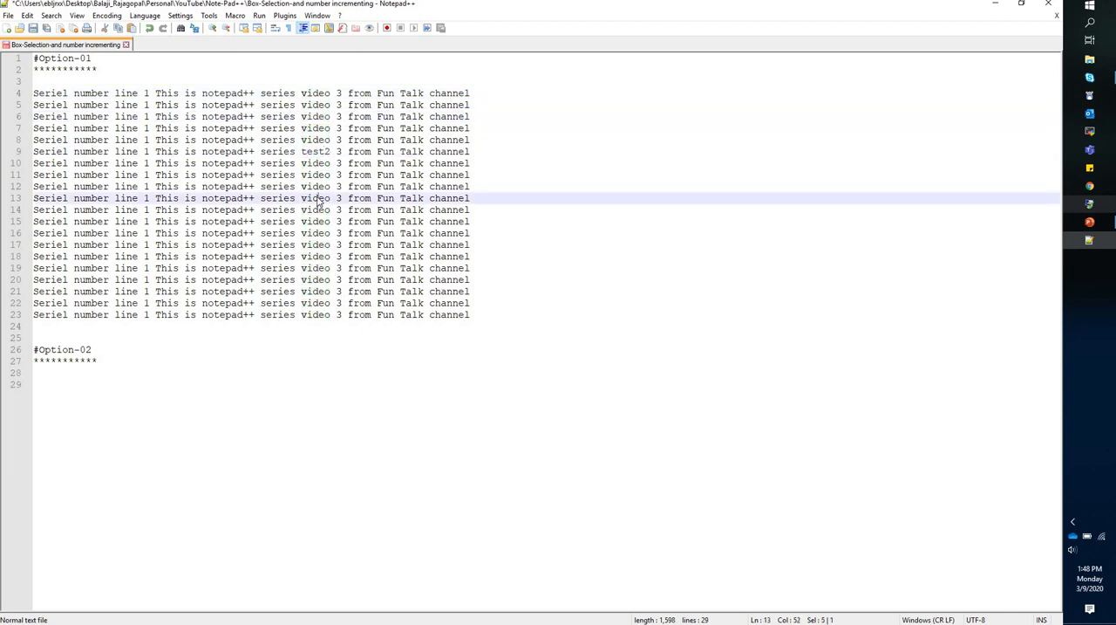
pyautogui.write('tes3')
# Copy the column of words after "series" from lines 4 to 23 as a block and paste it into a new document.
pyautogui.keyDown('alt'); pyautogui.keyDown('shift'); pyautogui.click(301, 92); pyautogui.keyUp('shift'); pyautogui.keyUp('alt')
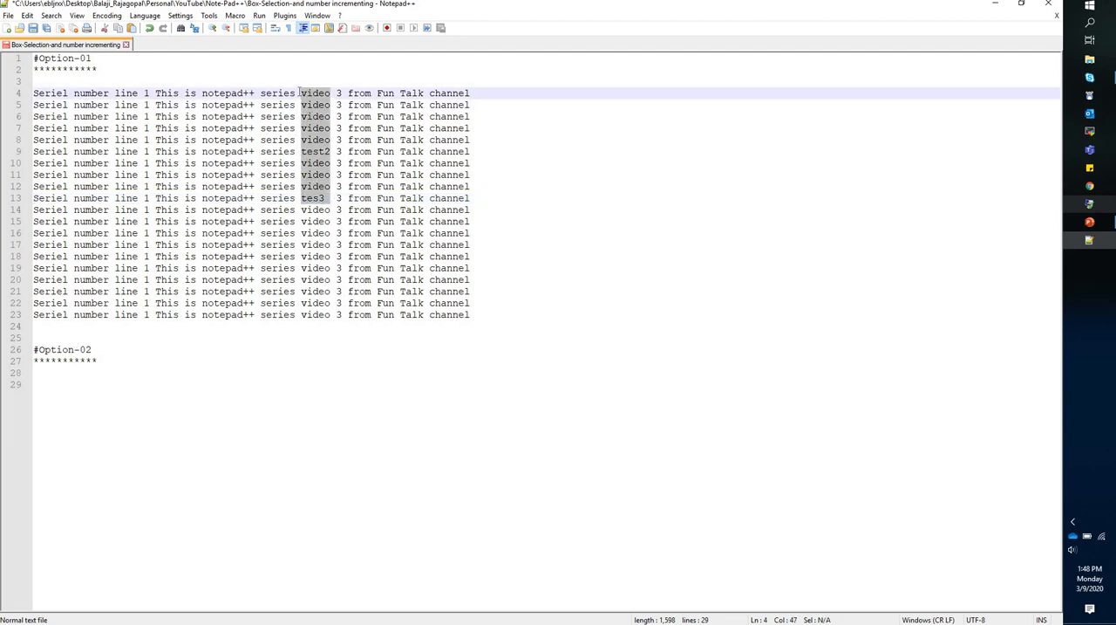
pyautogui.click(299, 92)
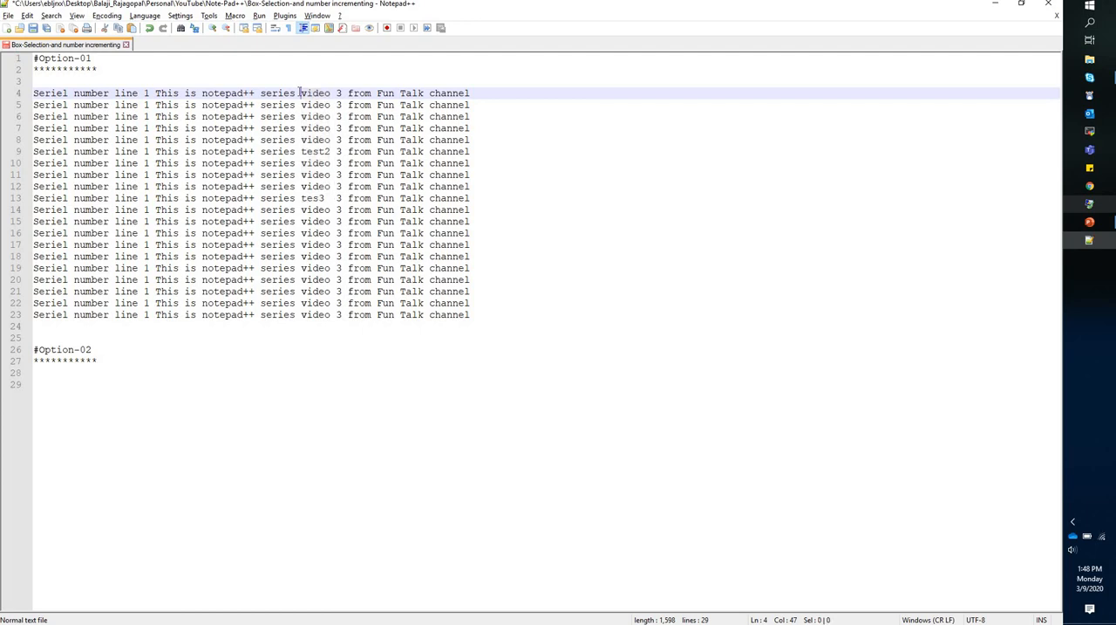
pyautogui.keyDown('alt'); pyautogui.click(300, 92); pyautogui.keyUp('alt')
pyautogui.moveTo(300, 93); pyautogui.dragTo(331, 174)
pyautogui.moveTo(330, 214); pyautogui.dragTo(330, 320)
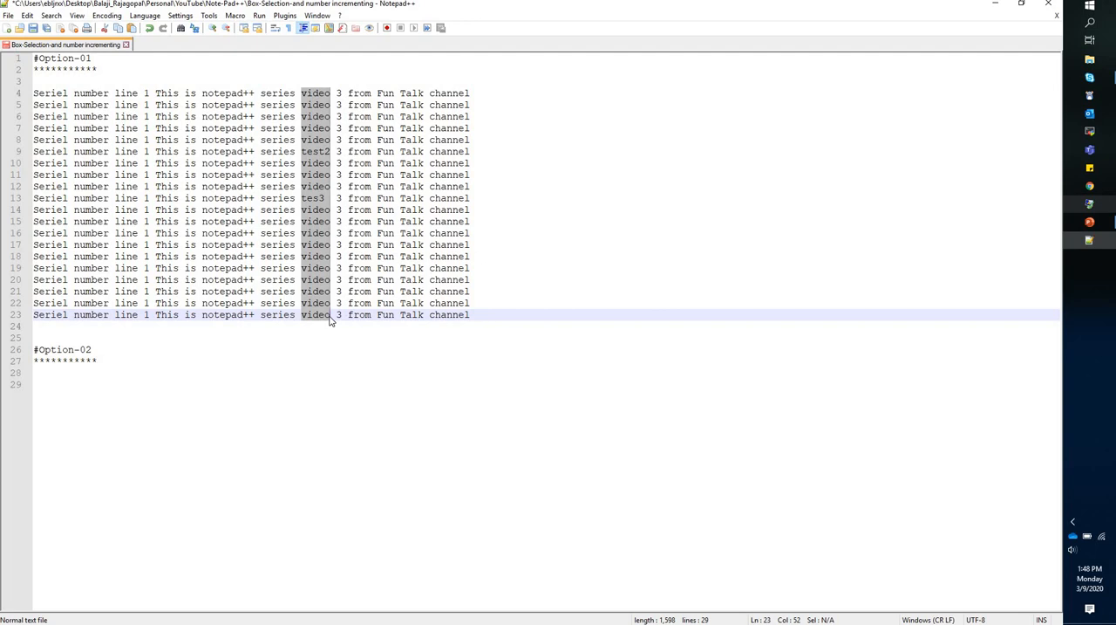
pyautogui.rightClick(315, 280)
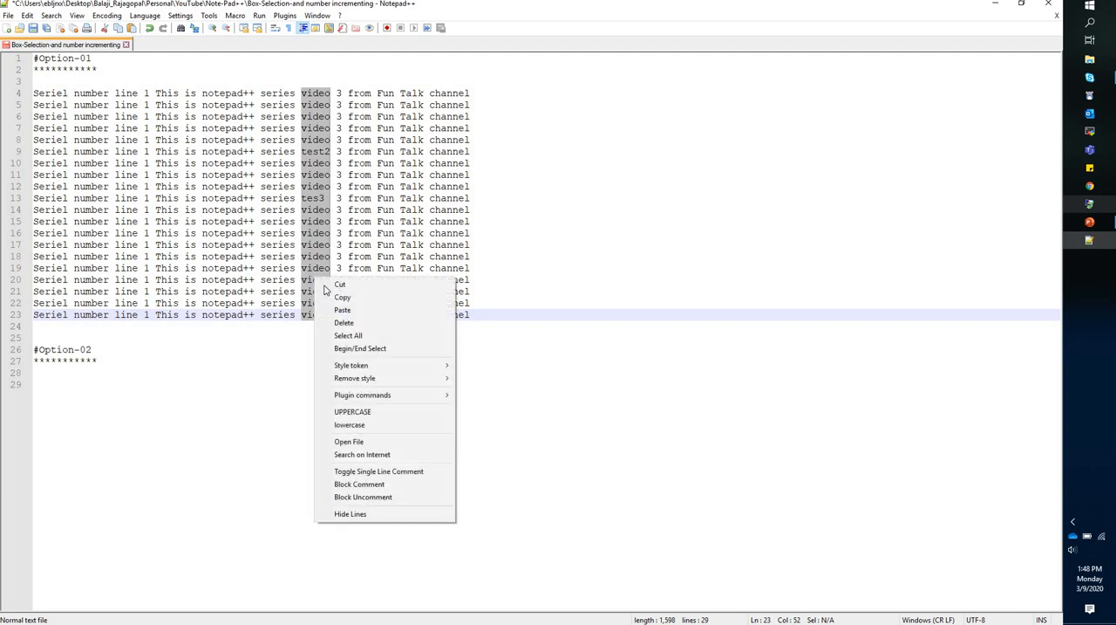
pyautogui.click(337, 301)
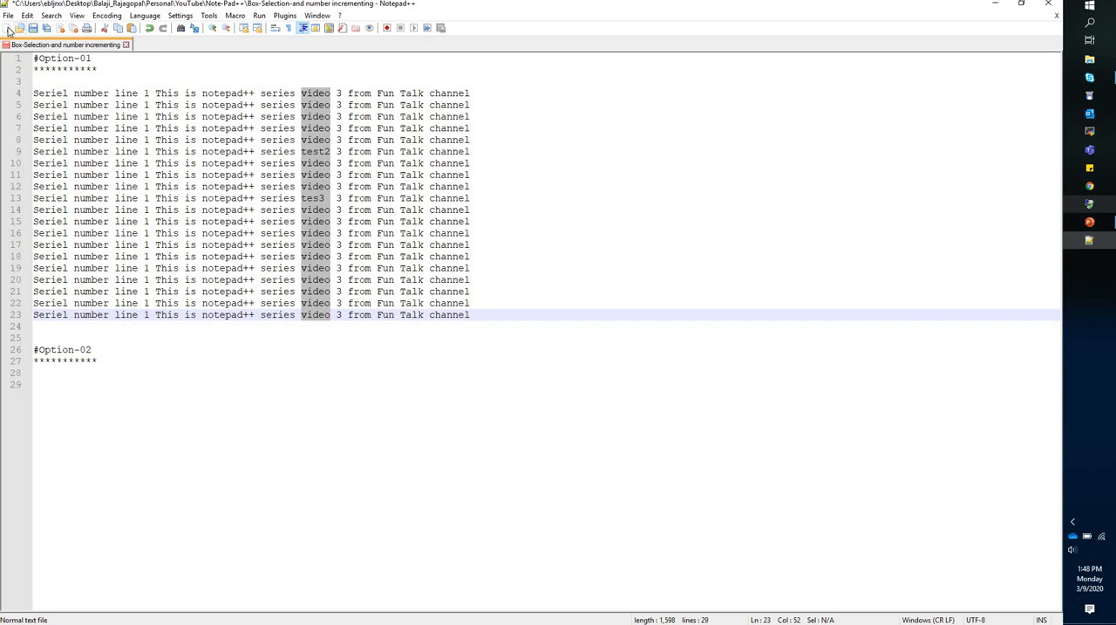
pyautogui.click(8, 29)
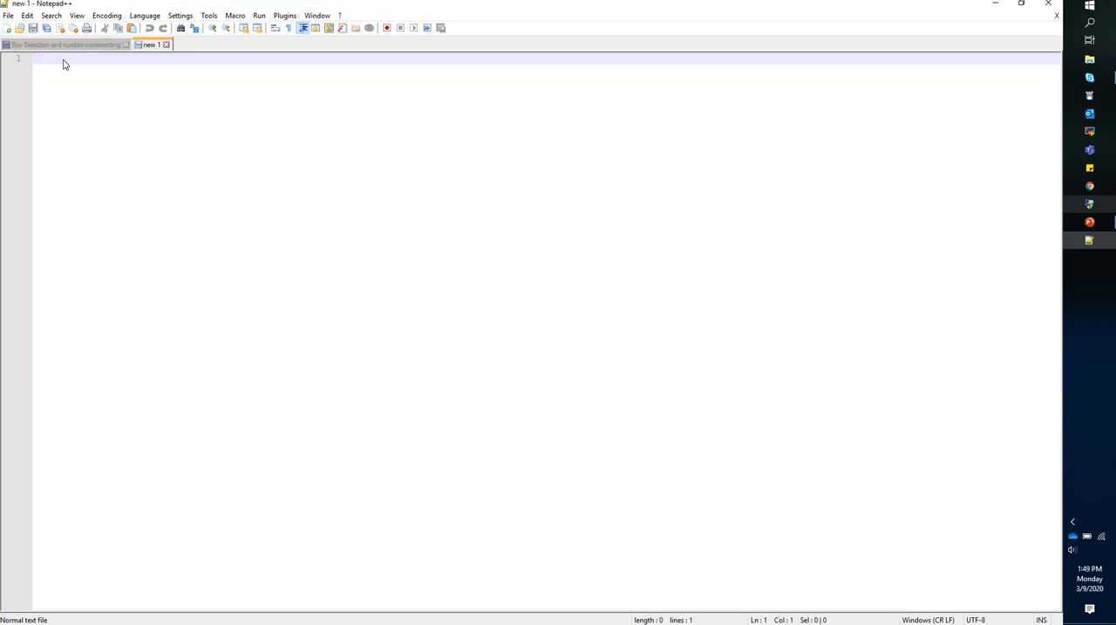
pyautogui.rightClick(63, 60)
pyautogui.click(92, 91)
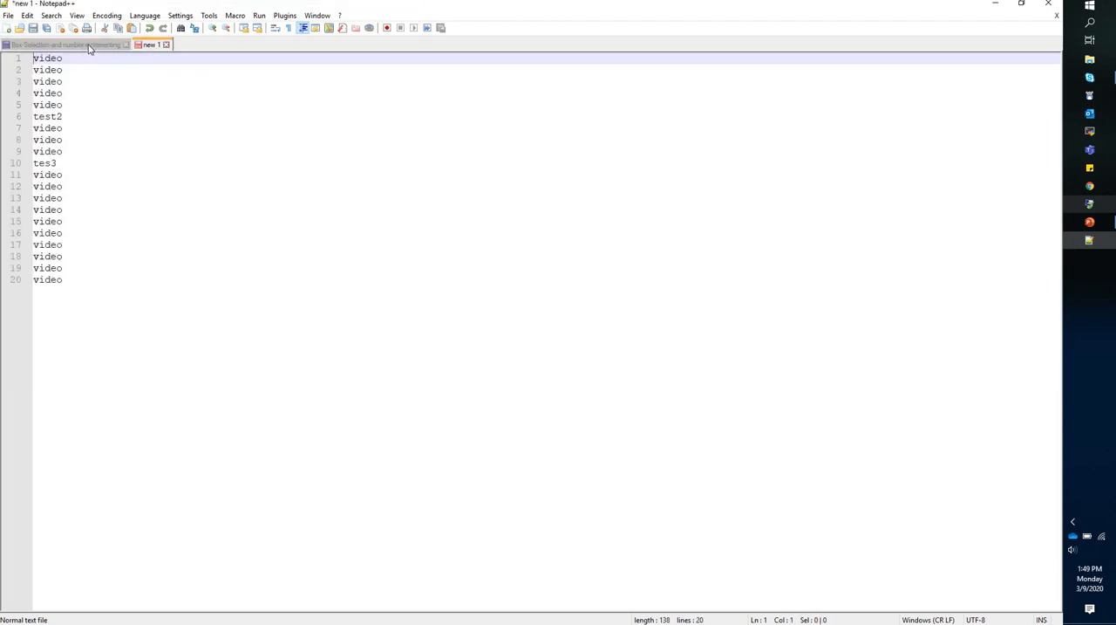
# Back in the Box-Selection file, replace the block-selected word column on lines 4 to 23 with "on".
pyautogui.click(90, 47)
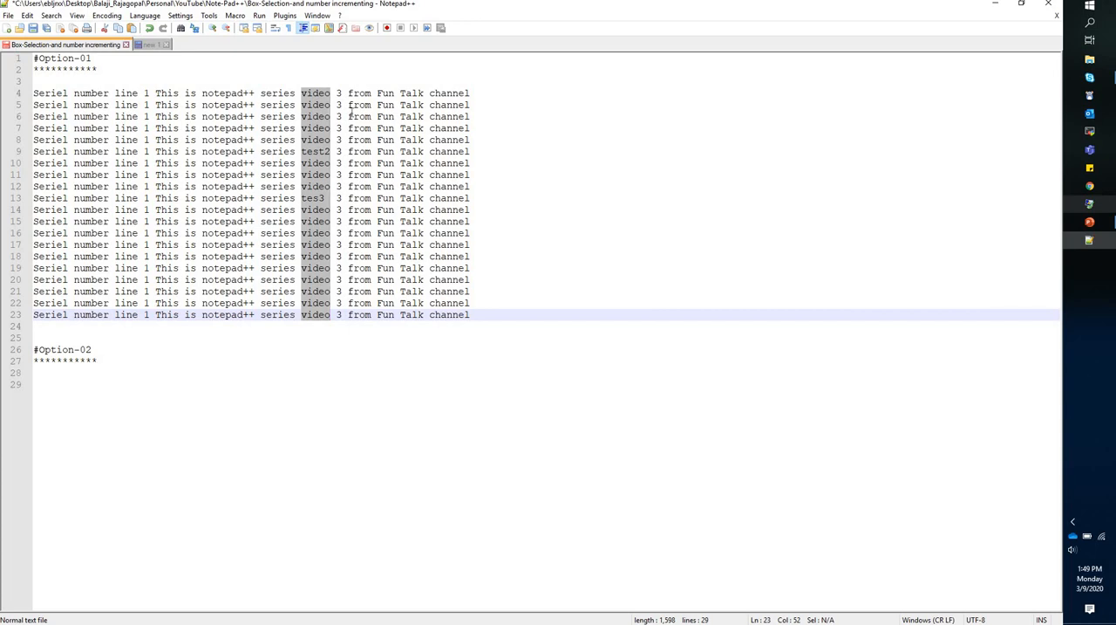
pyautogui.press('Delete')
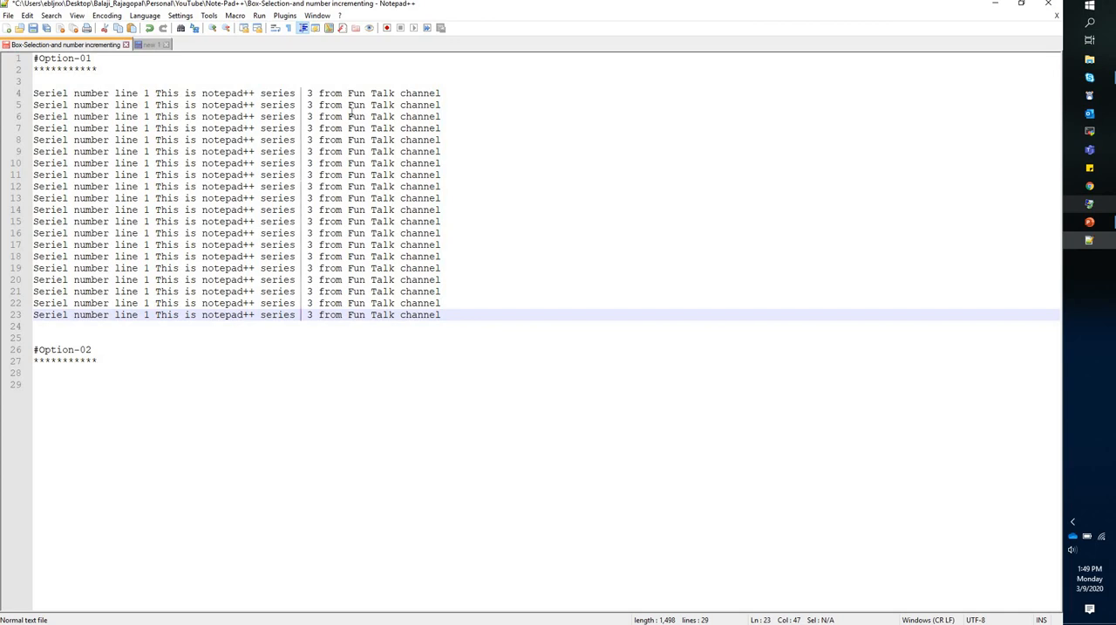
pyautogui.write('on')
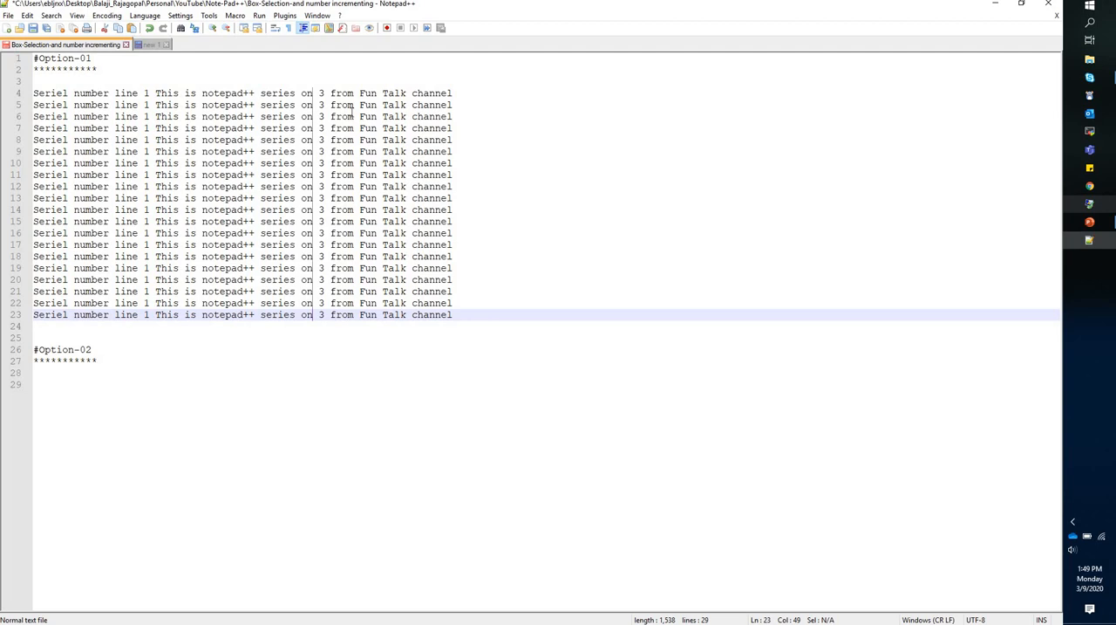
# Copy lines 4 to 23 and paste them at line 29 under the #Option-02 heading.
pyautogui.click(523, 315)
pyautogui.keyDown('shift'); pyautogui.click(219, 256); pyautogui.keyUp('shift')
pyautogui.keyDown('shift'); pyautogui.click(16, 94); pyautogui.keyUp('shift')
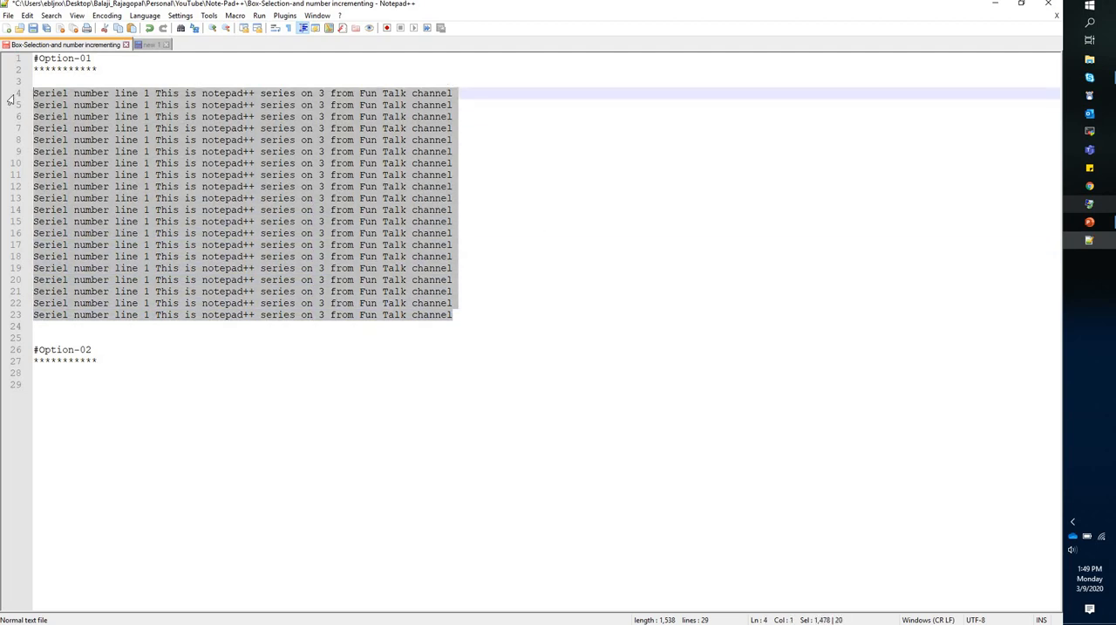
pyautogui.click(73, 386)
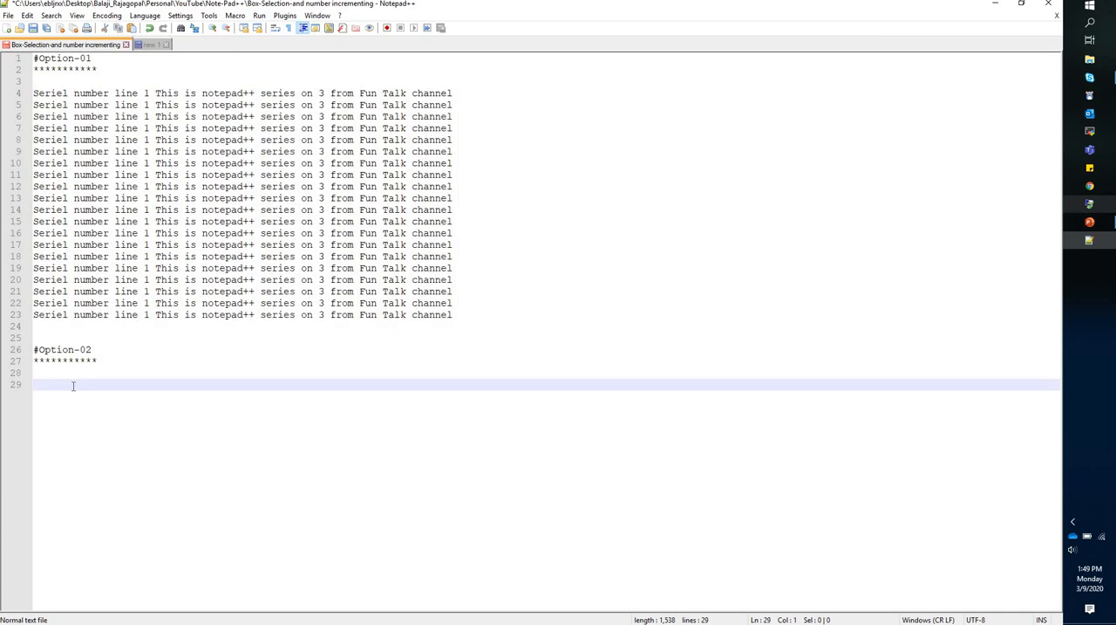
pyautogui.hotkey('ctrl', 'v')
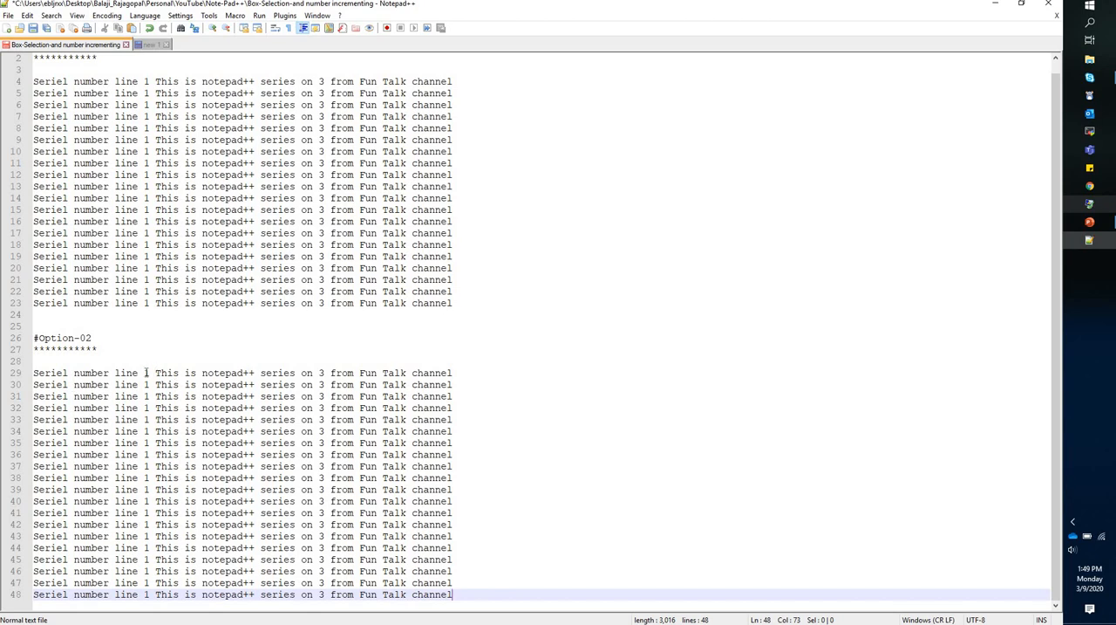
# Column-select the number after "line" on lines 29 to 48 and replace it using Column Editor with numbers starting at 1, increasing by 2.
pyautogui.moveTo(146, 372); pyautogui.dragTo(150, 591)
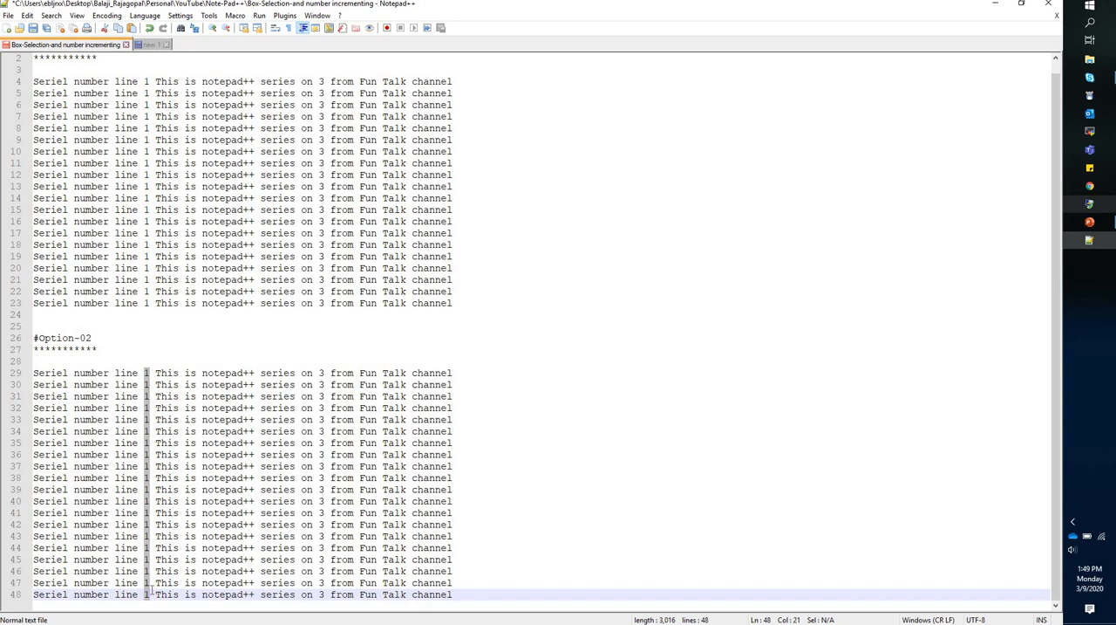
pyautogui.click(27, 16)
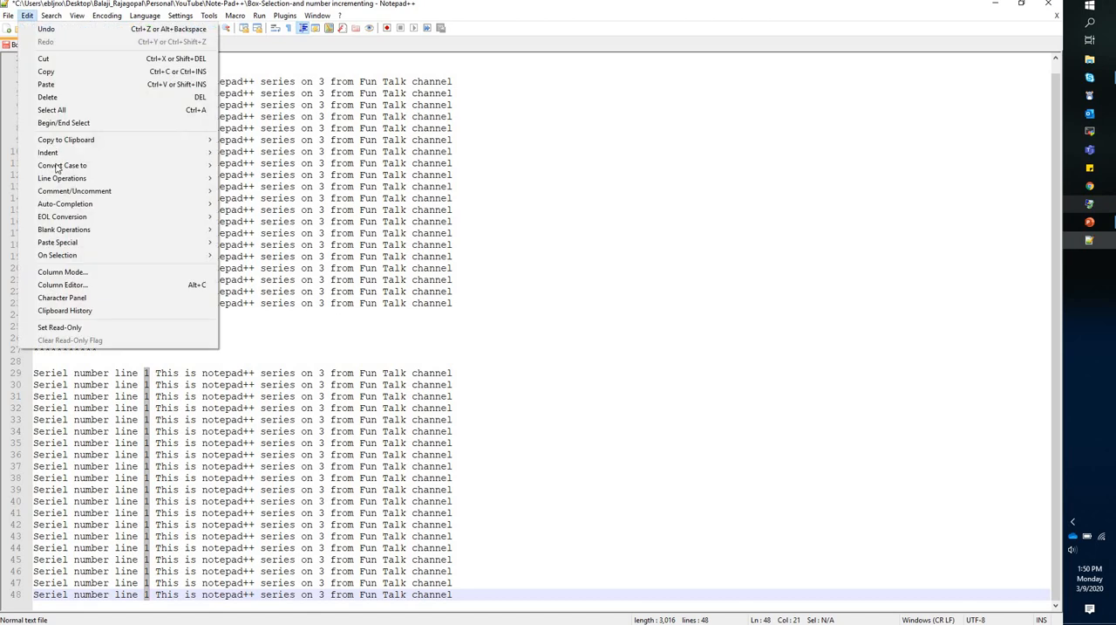
pyautogui.click(80, 288)
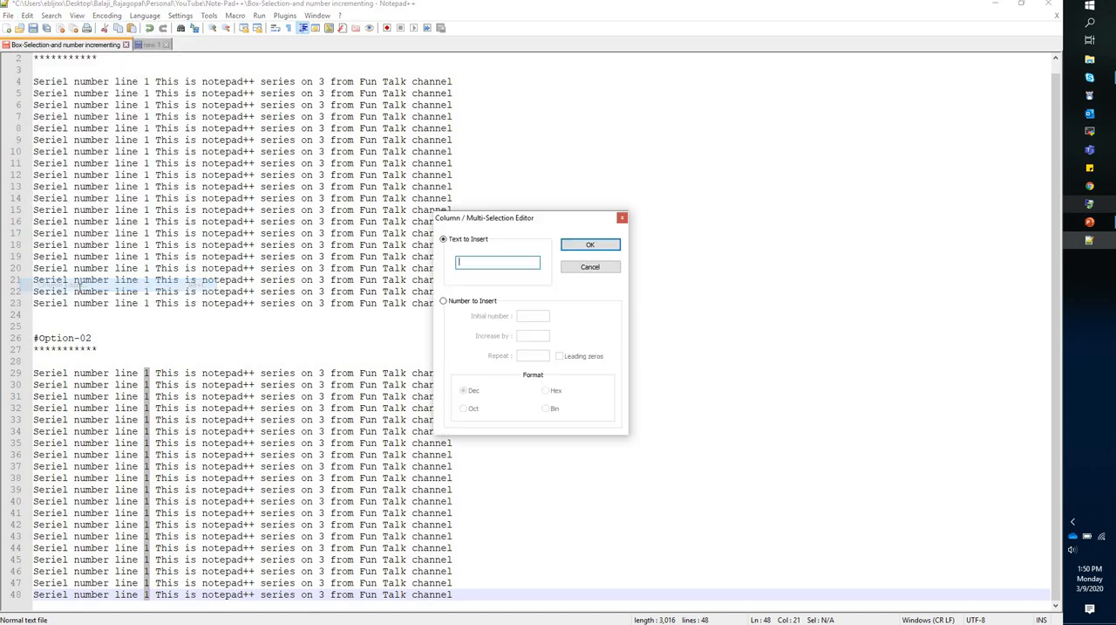
pyautogui.click(623, 218)
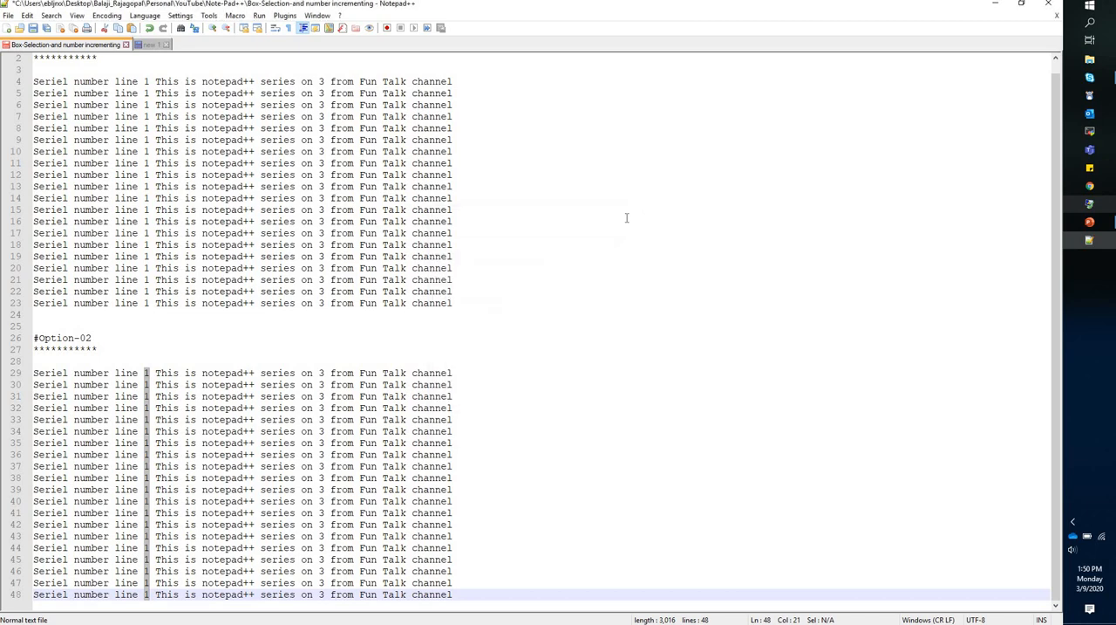
pyautogui.hotkey('alt', 'c')
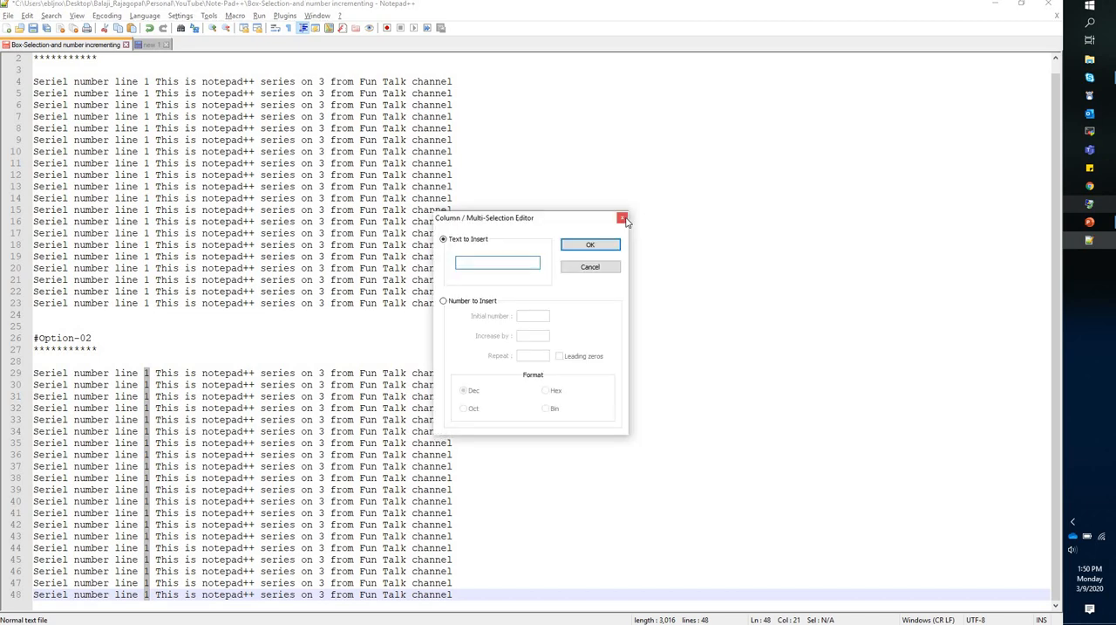
pyautogui.click(442, 302)
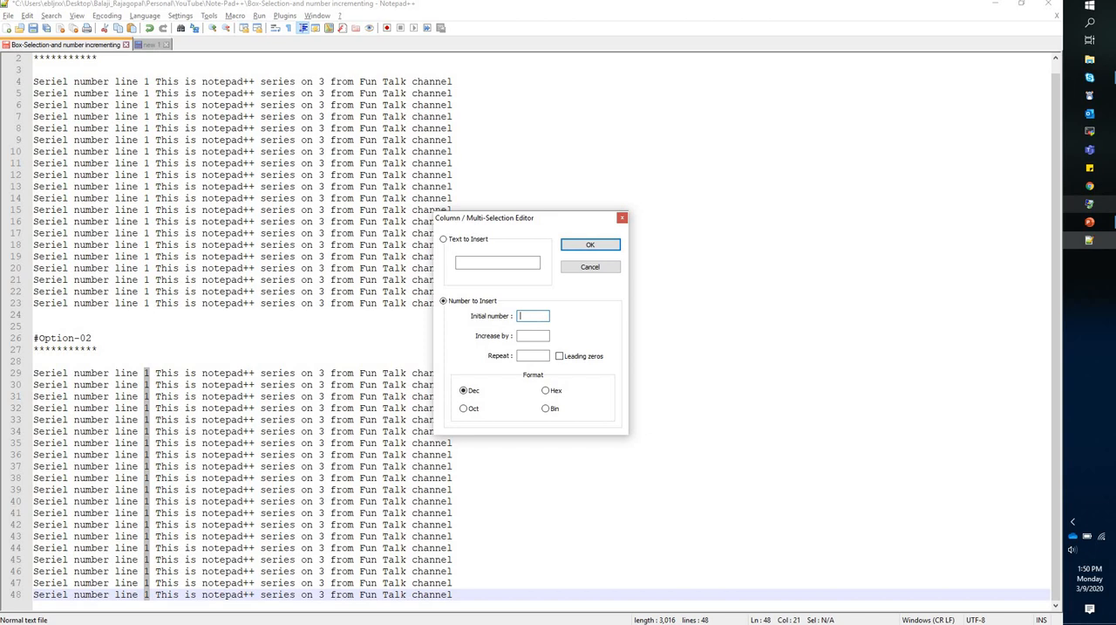
pyautogui.write('1')
pyautogui.click(541, 335)
pyautogui.write('2')
pyautogui.click(599, 246)
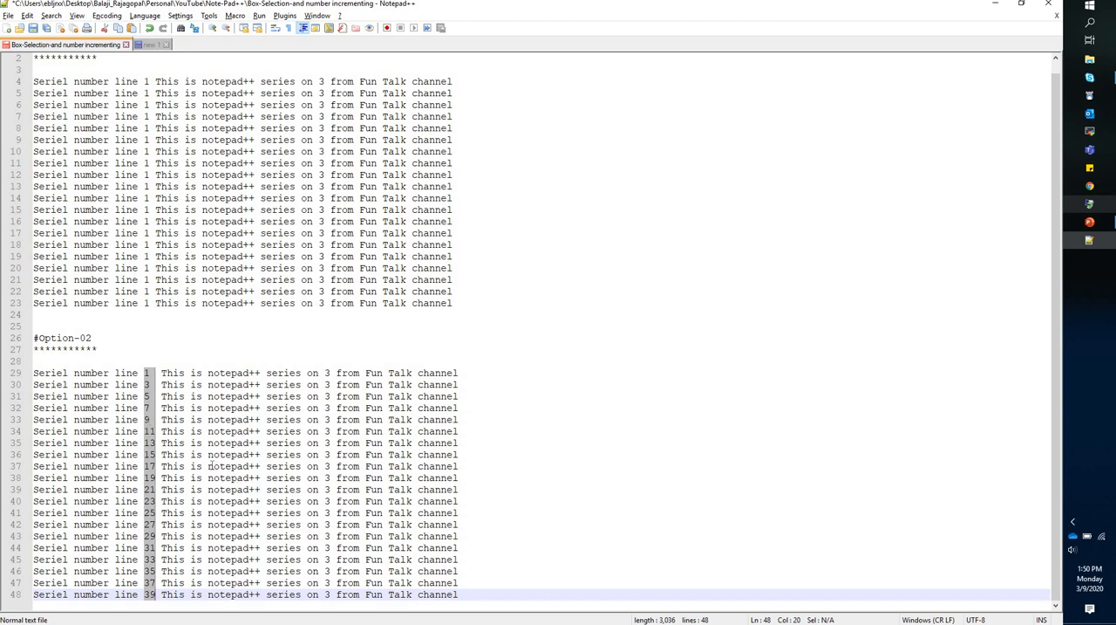
# Renumber the selected column with Column Editor, setting the increment to 1.
pyautogui.hotkey('alt', 'c')
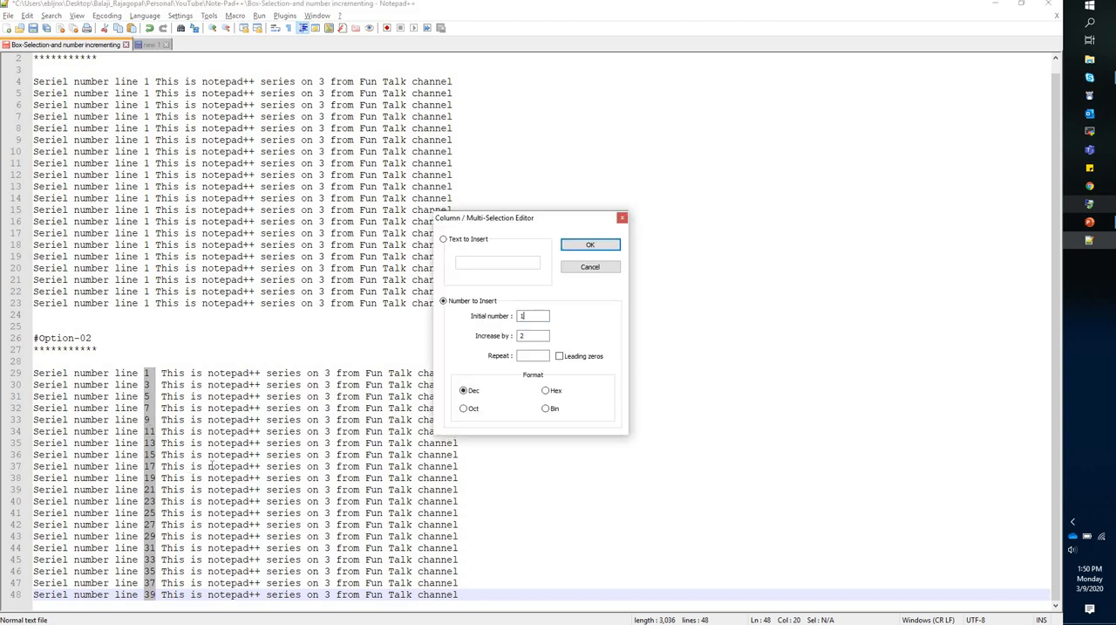
pyautogui.doubleClick(523, 336)
pyautogui.write('1')
pyautogui.click(609, 246)
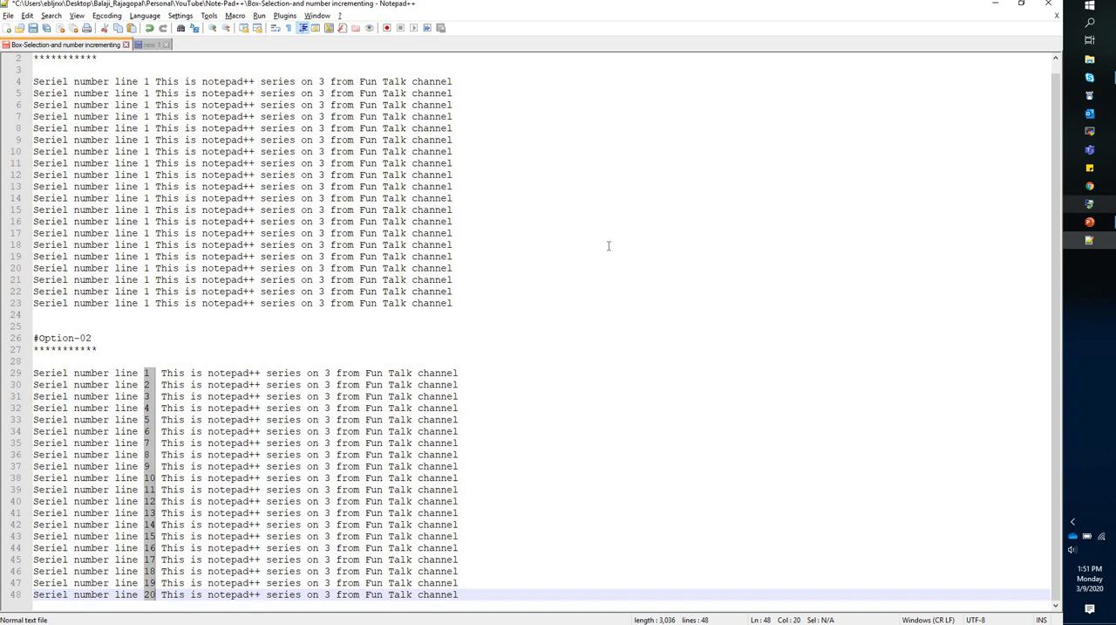
# Renumber the selected column with an initial number of 9.
pyautogui.hotkey('alt', 'c')
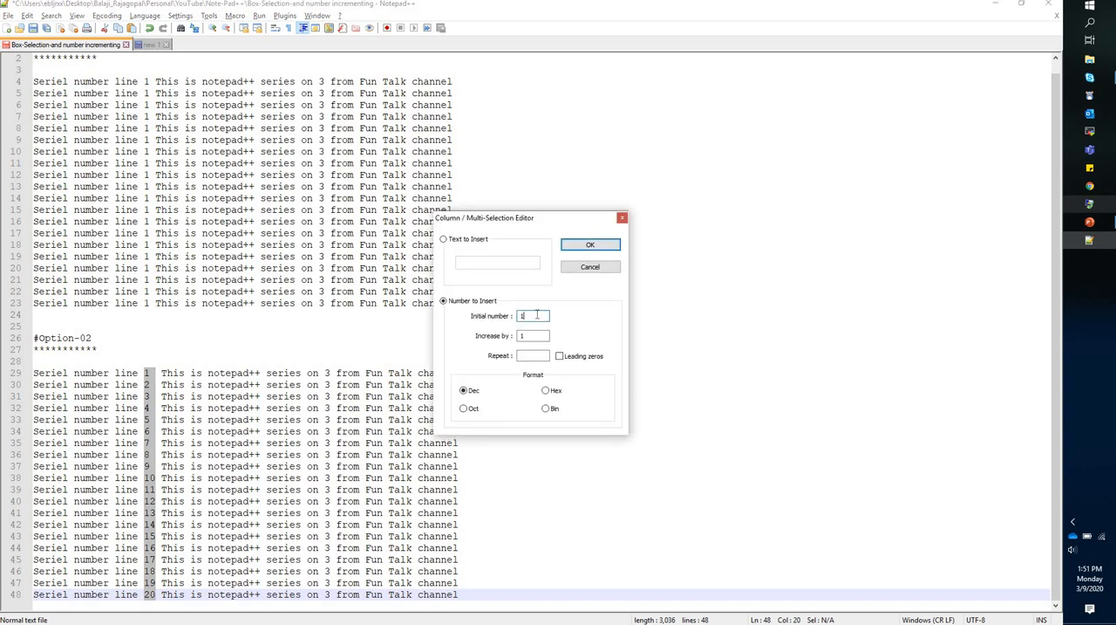
pyautogui.press('BackSpace')
pyautogui.write('9')
pyautogui.click(591, 244)
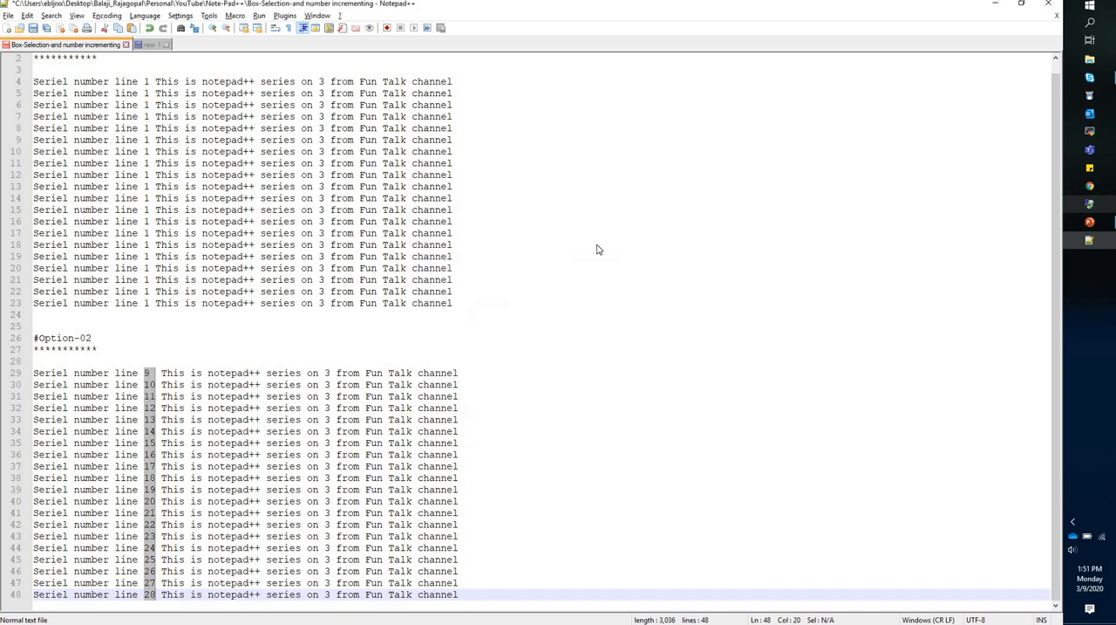
# Renumber the selected column starting at 10 and increasing by 10.
pyautogui.hotkey('alt', 'c')
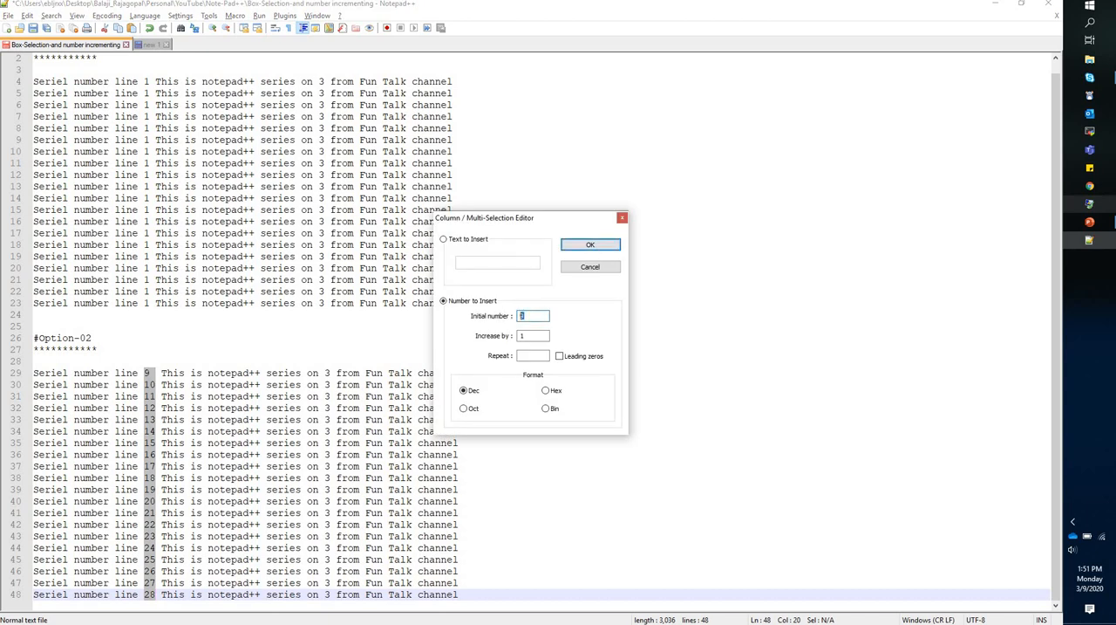
pyautogui.write('100')
pyautogui.click(589, 245)
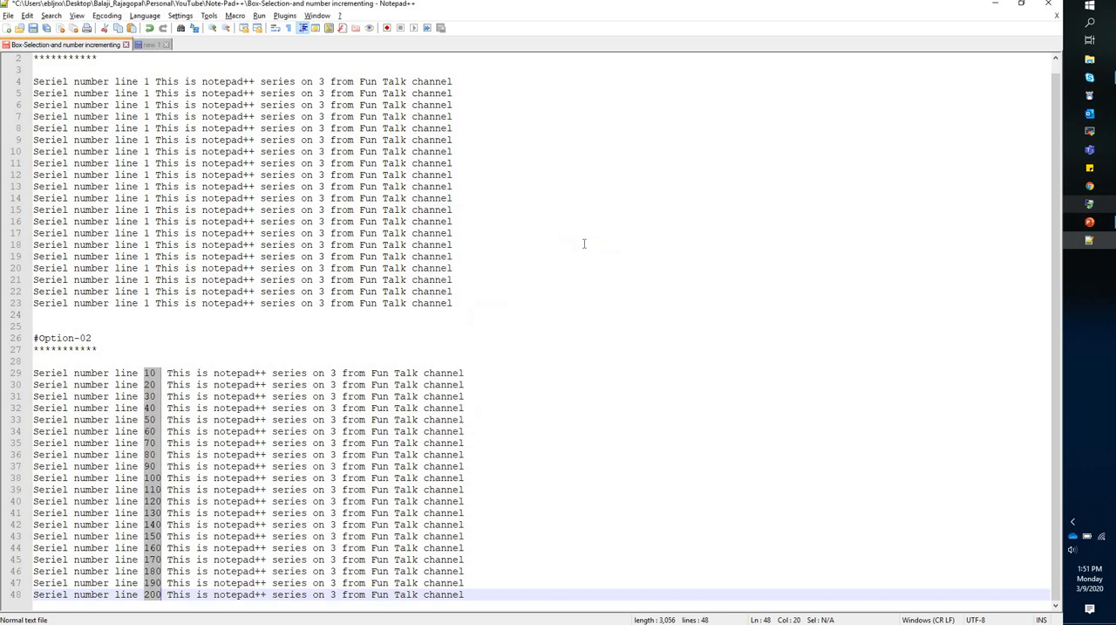
# Renumber the selected column with both the initial number and the increment set to 1.
pyautogui.hotkey('alt', 'c')
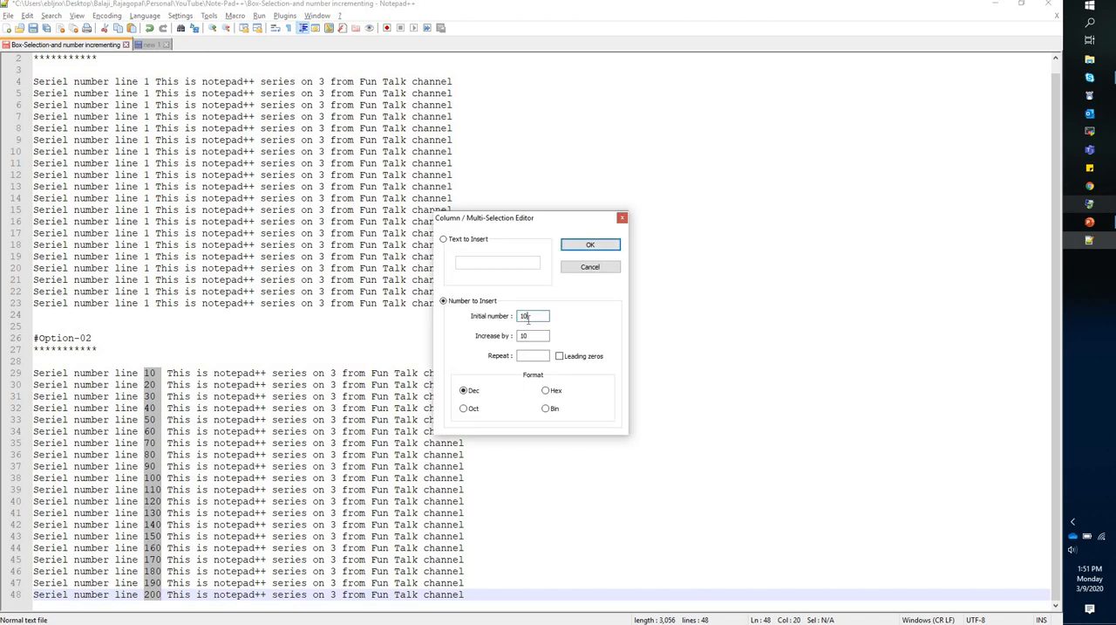
pyautogui.press('BackSpace')
pyautogui.moveTo(531, 336); pyautogui.dragTo(525, 336)
pyautogui.press('BackSpace')
pyautogui.click(612, 243)
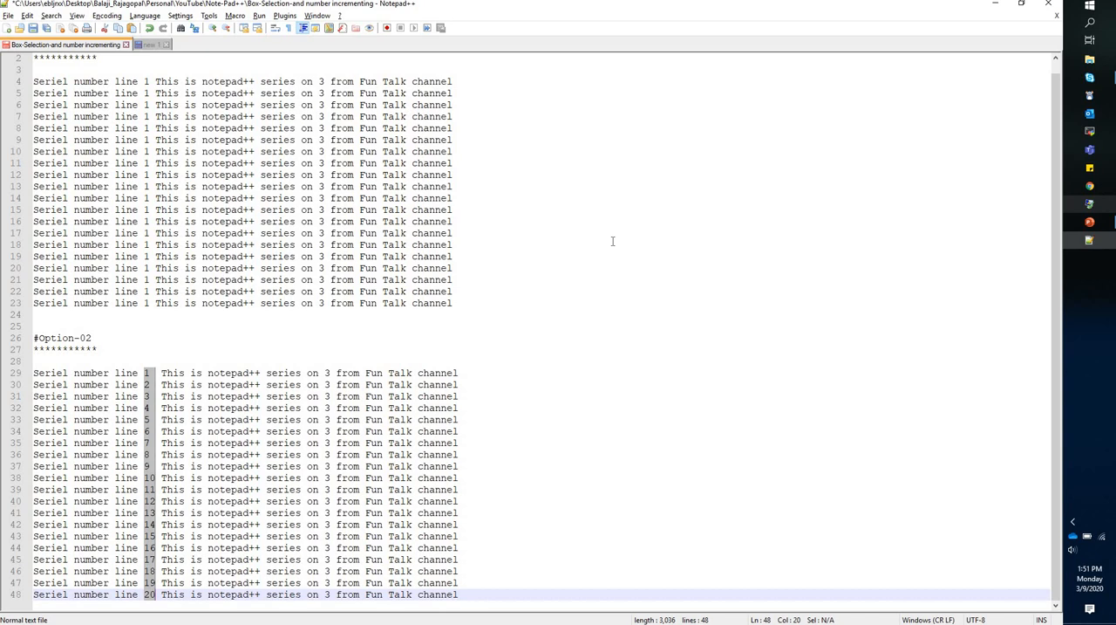
# Reinsert the number sequence in the selected column with leading zeros enabled.
pyautogui.hotkey('alt', 'c')
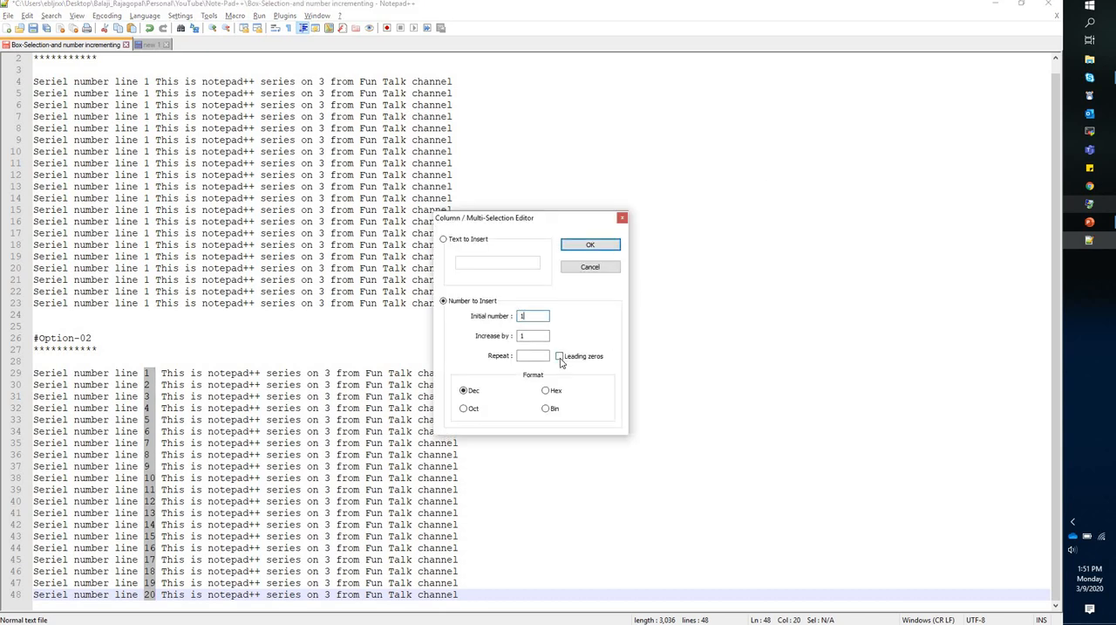
pyautogui.click(590, 245)
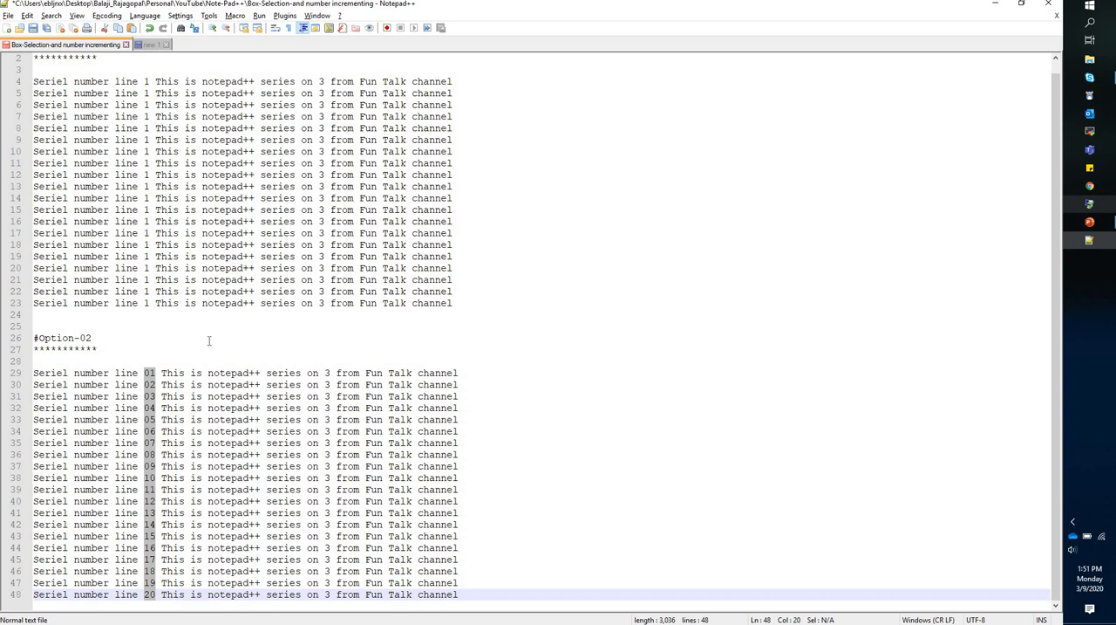
# Box-select the number column on lines 29 to 48 and renumber it from 1, increasing by 1, with Repeat set to 3.
pyautogui.click(148, 372)
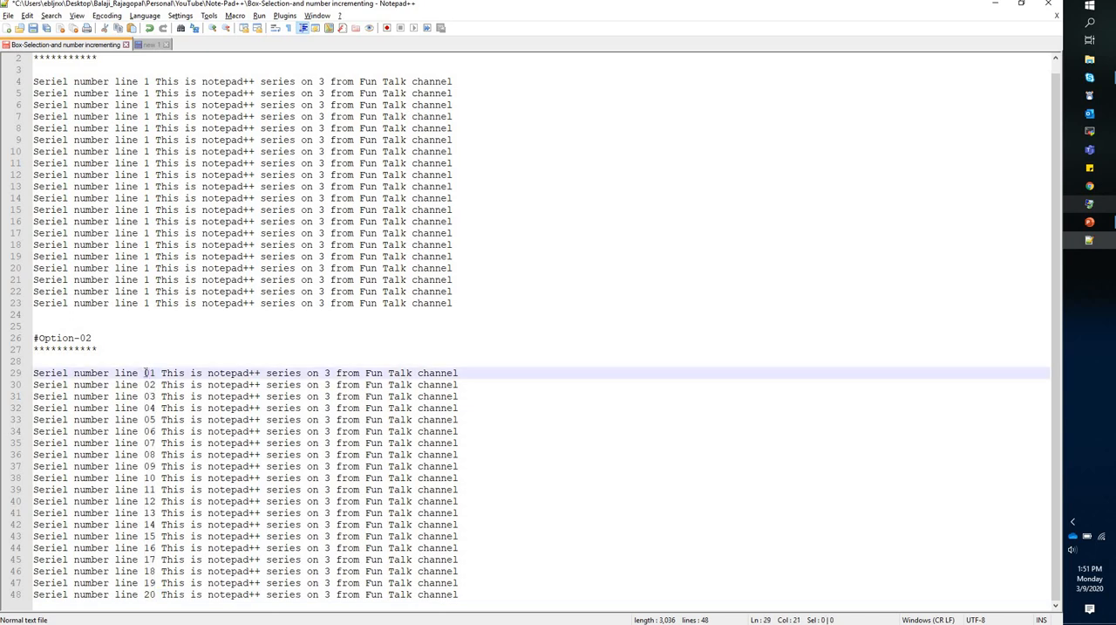
pyautogui.moveTo(146, 373); pyautogui.dragTo(156, 596)
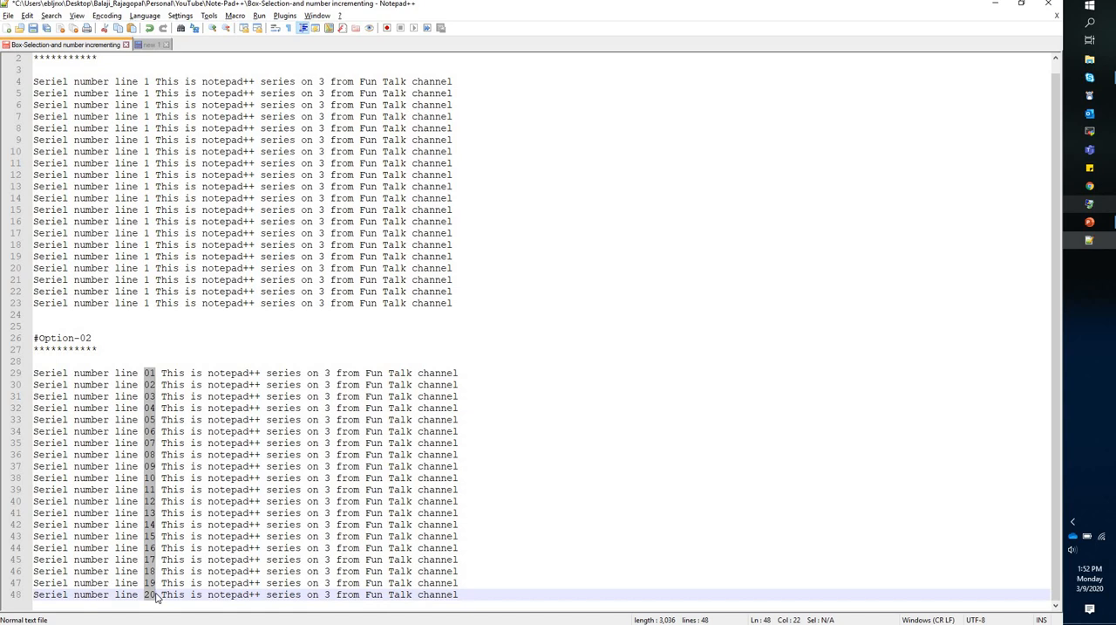
pyautogui.hotkey('alt', 'c')
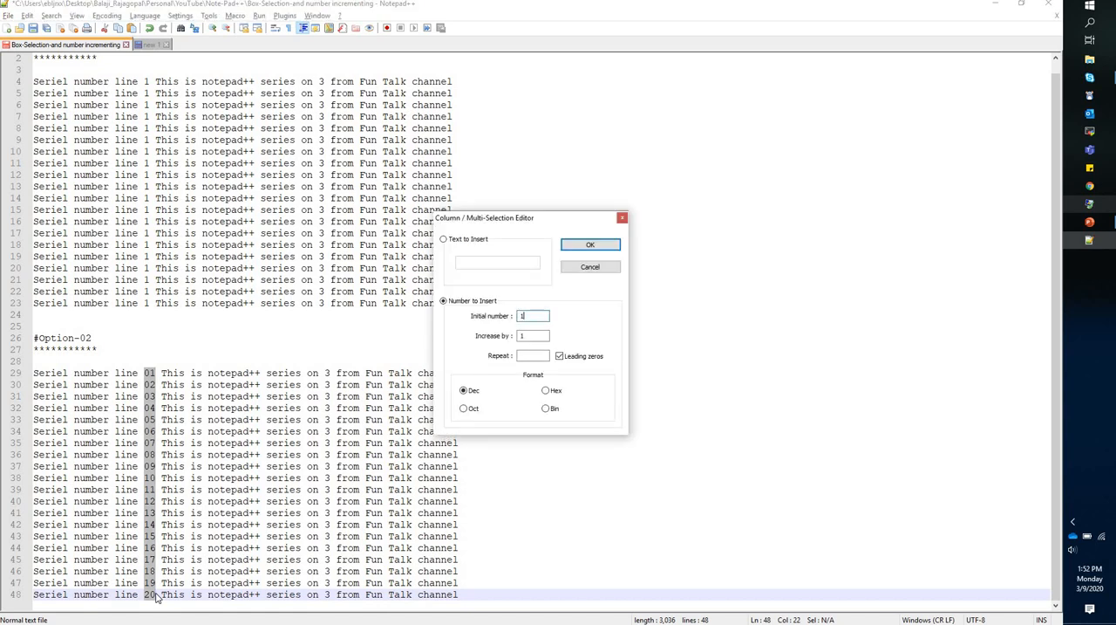
pyautogui.click(531, 356)
pyautogui.write('3')
pyautogui.click(590, 245)
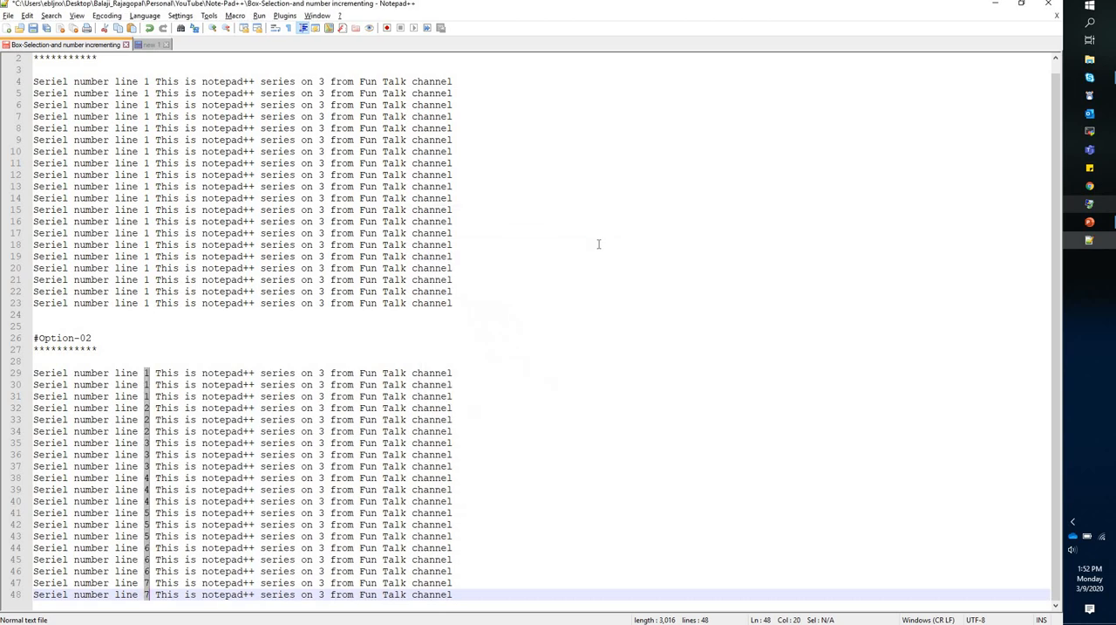
pyautogui.click(147, 410)
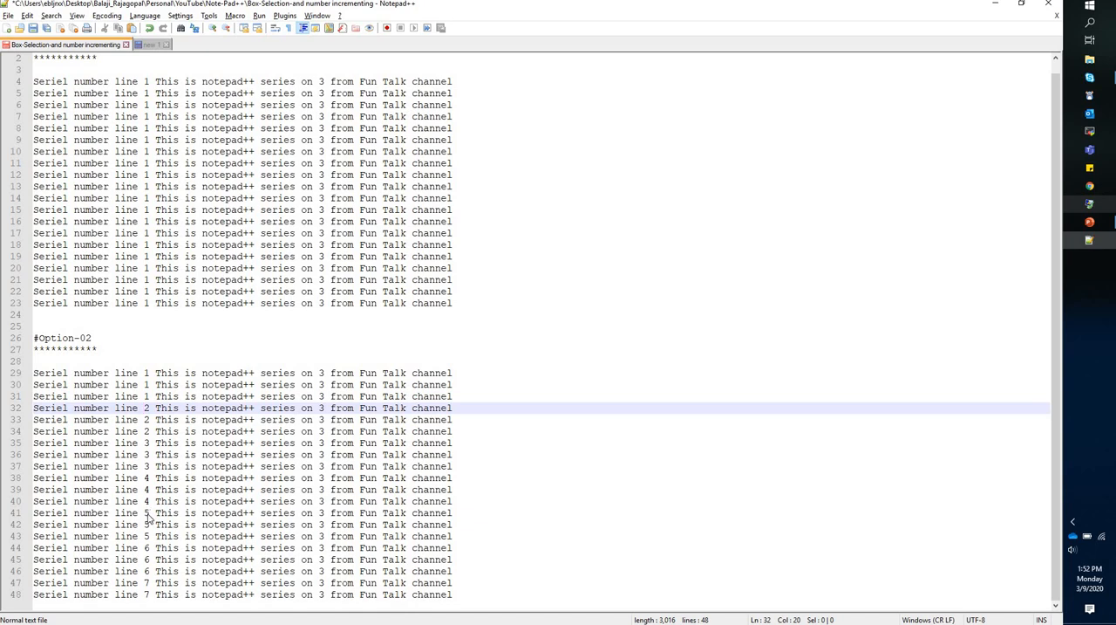
pyautogui.hotkey('alt', 'Tab')
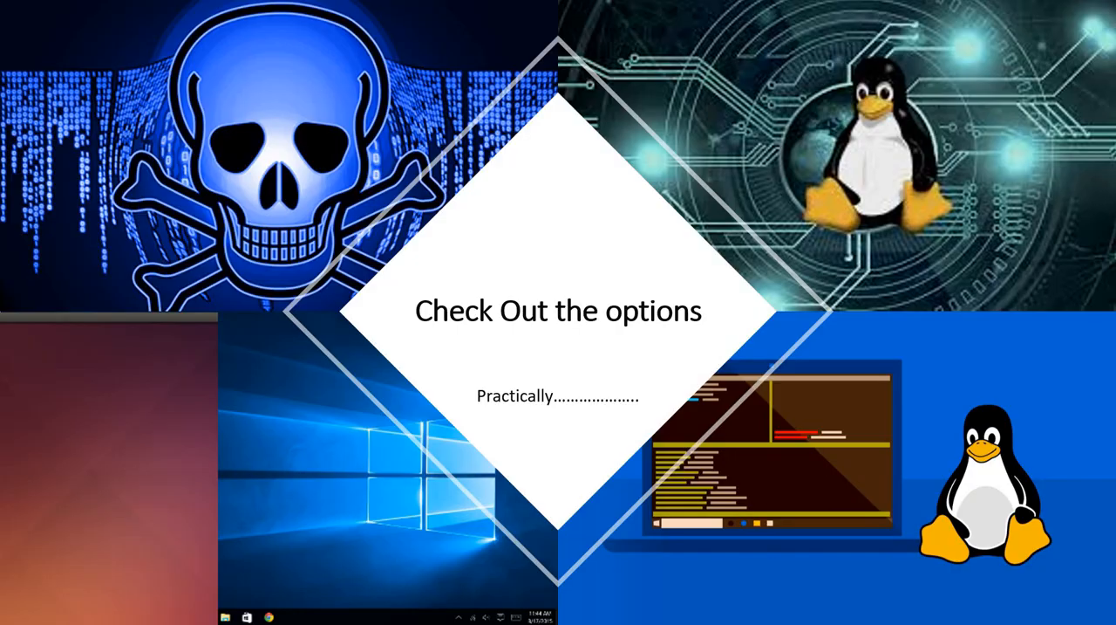
pyautogui.press('Right')
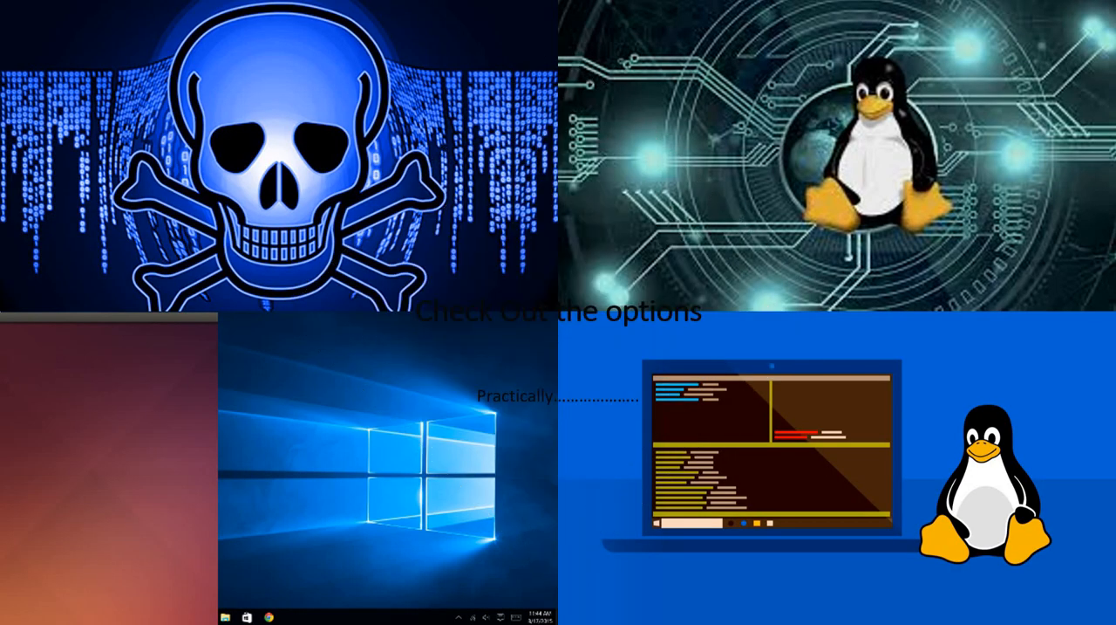
pyautogui.press('Right')
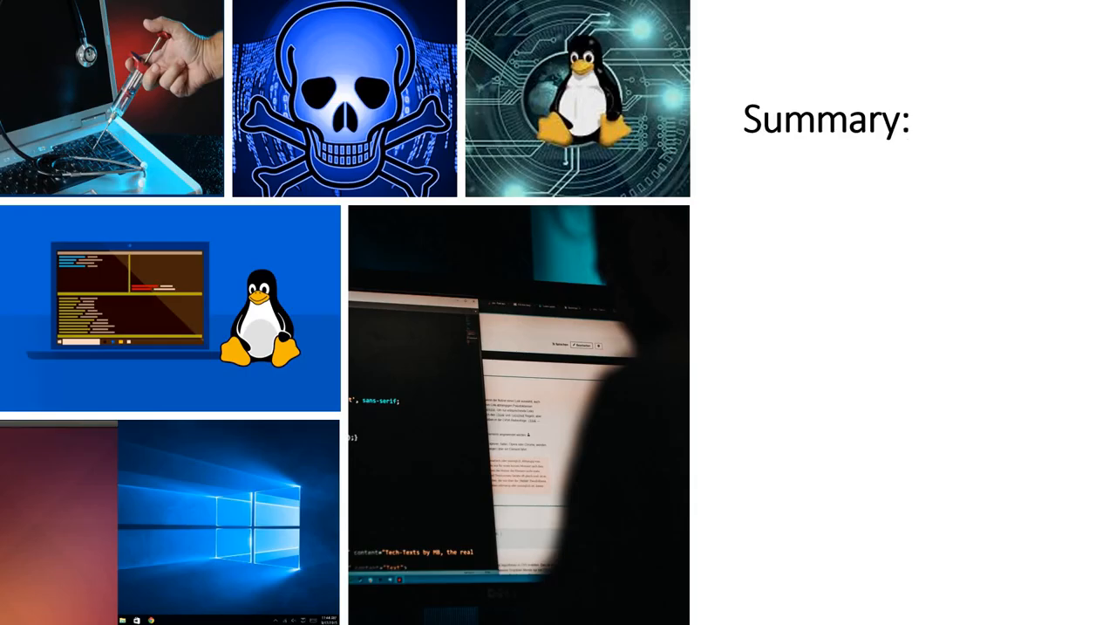
pyautogui.press('Right')
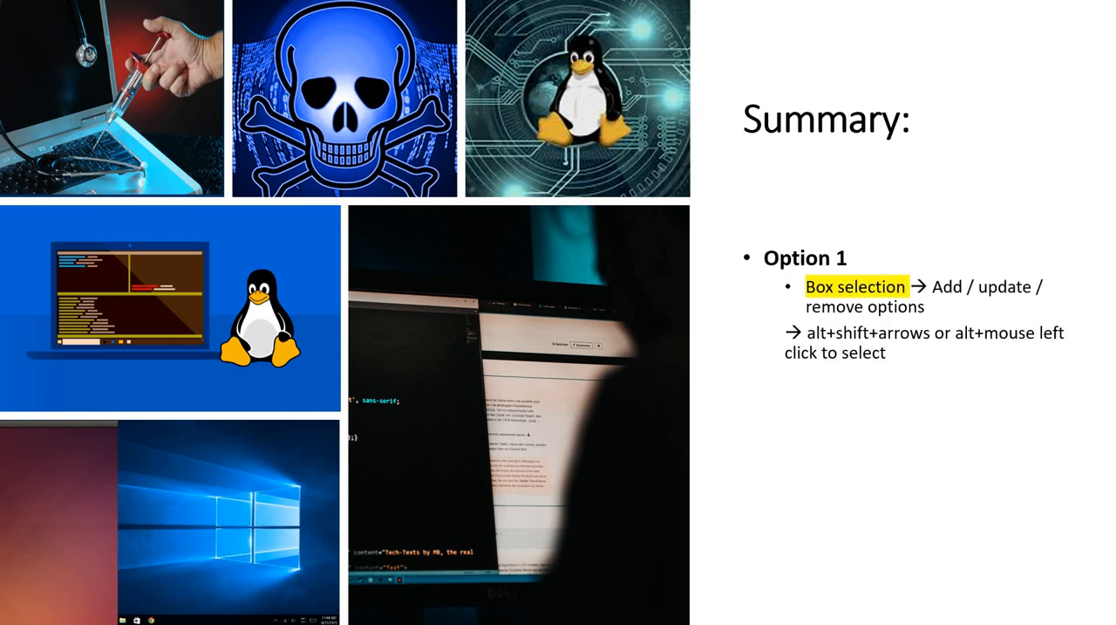